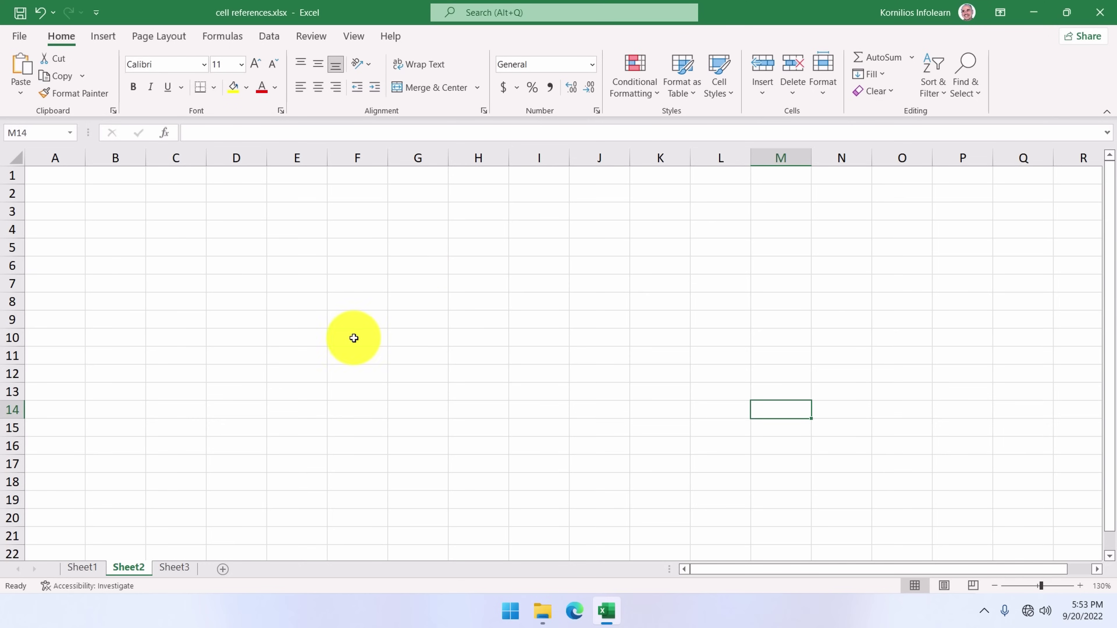
Type the plain text 8+2 into cell E10 on Sheet2.
click(296, 339)
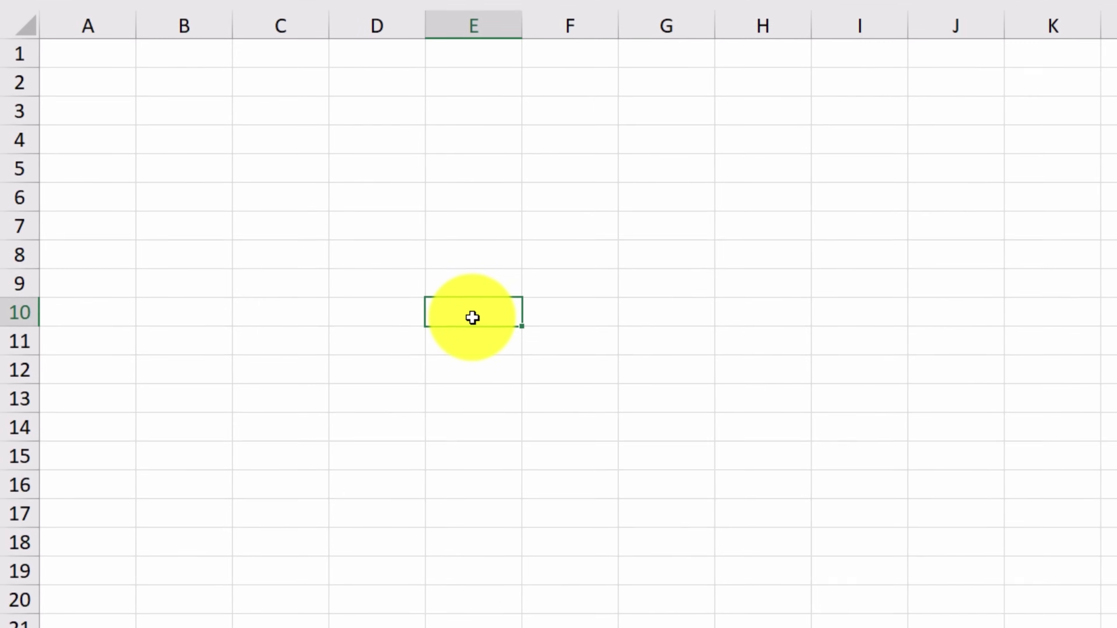
text(8+2)
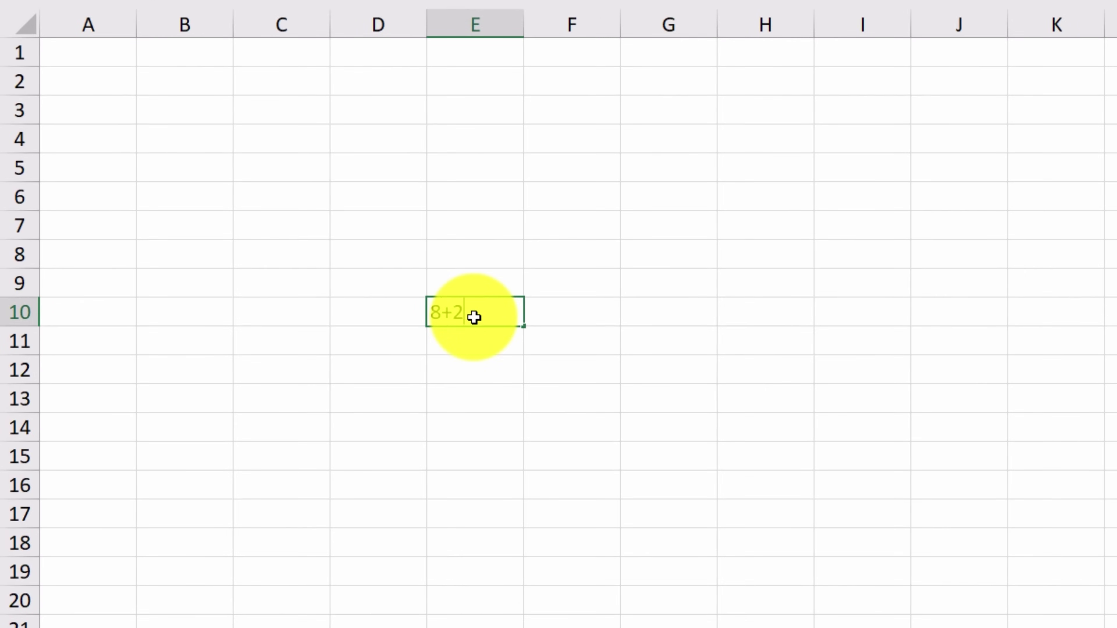
key(Return)
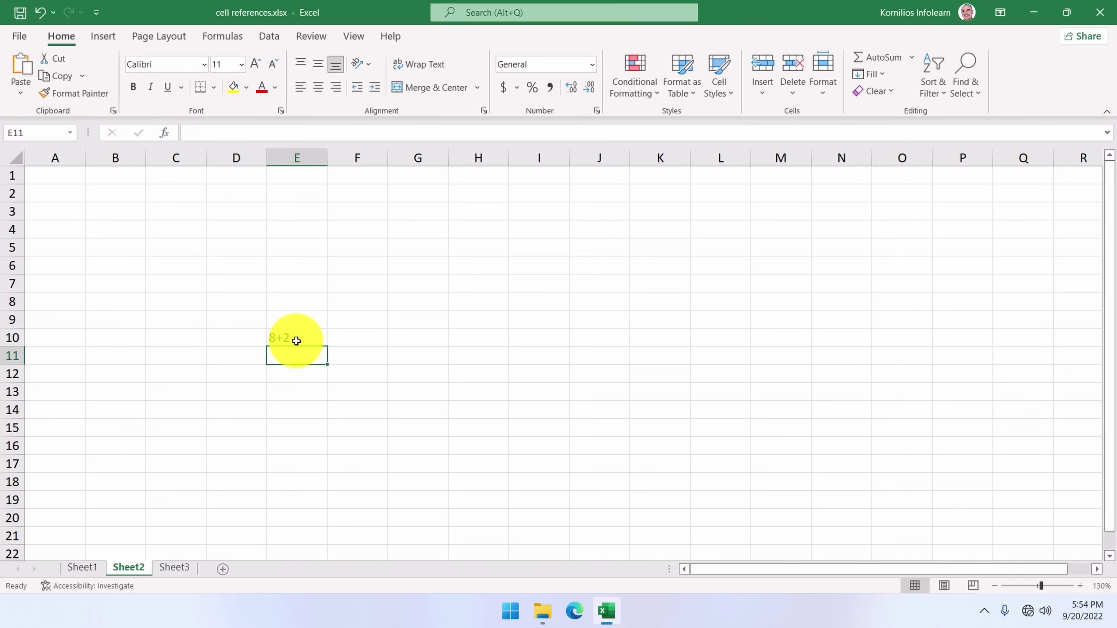
Enter the formula =8+2 in cell E11 so it displays 10.
click(312, 351)
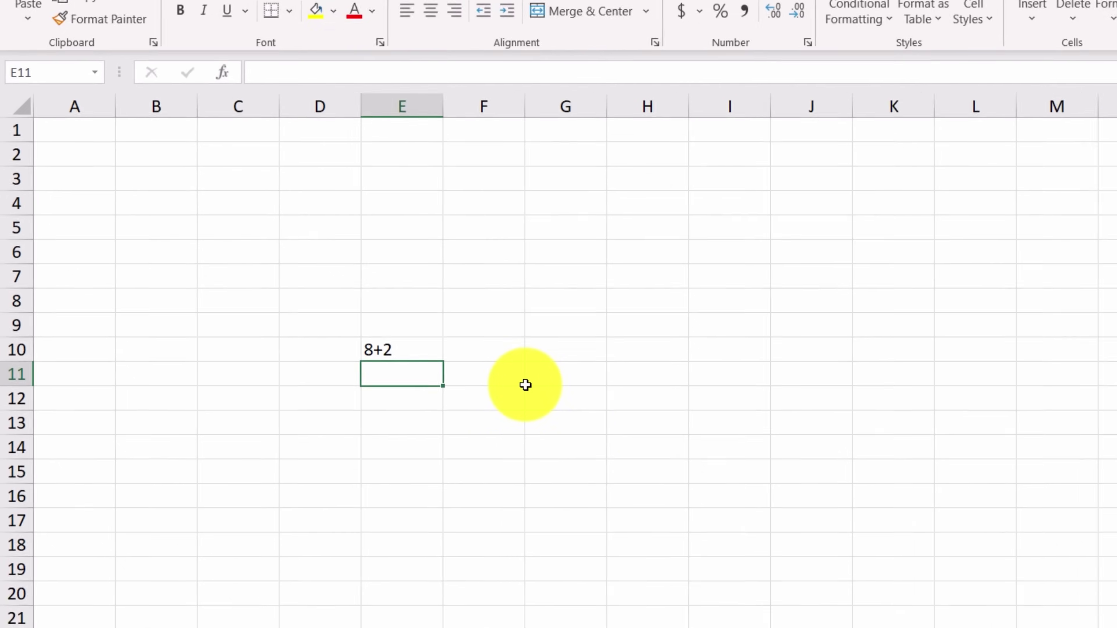
text(=8)
text(+2)
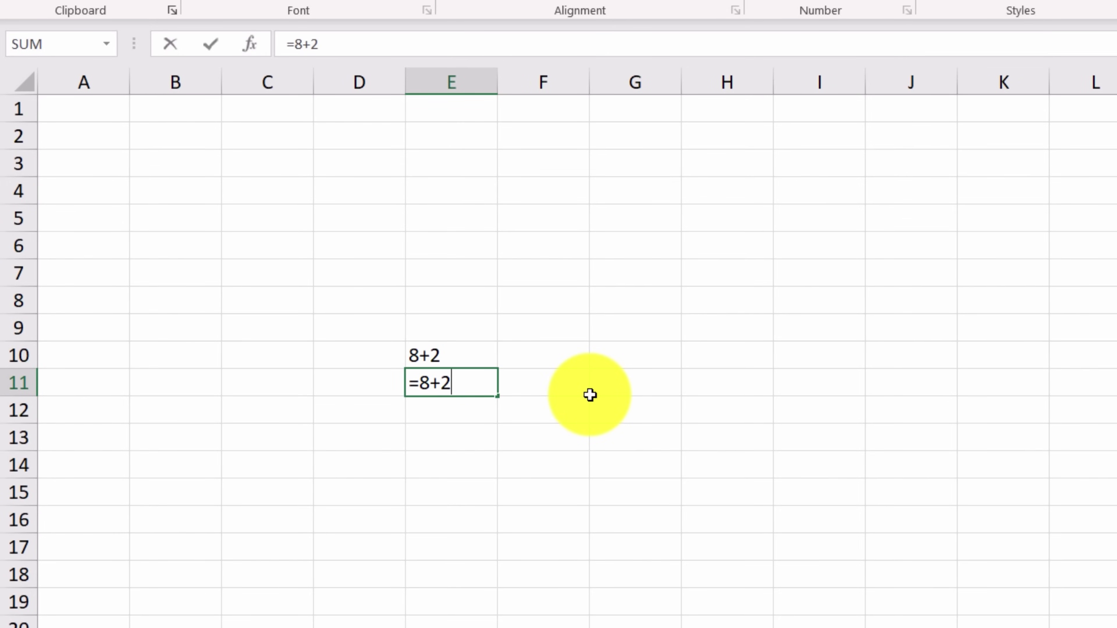
key(Return)
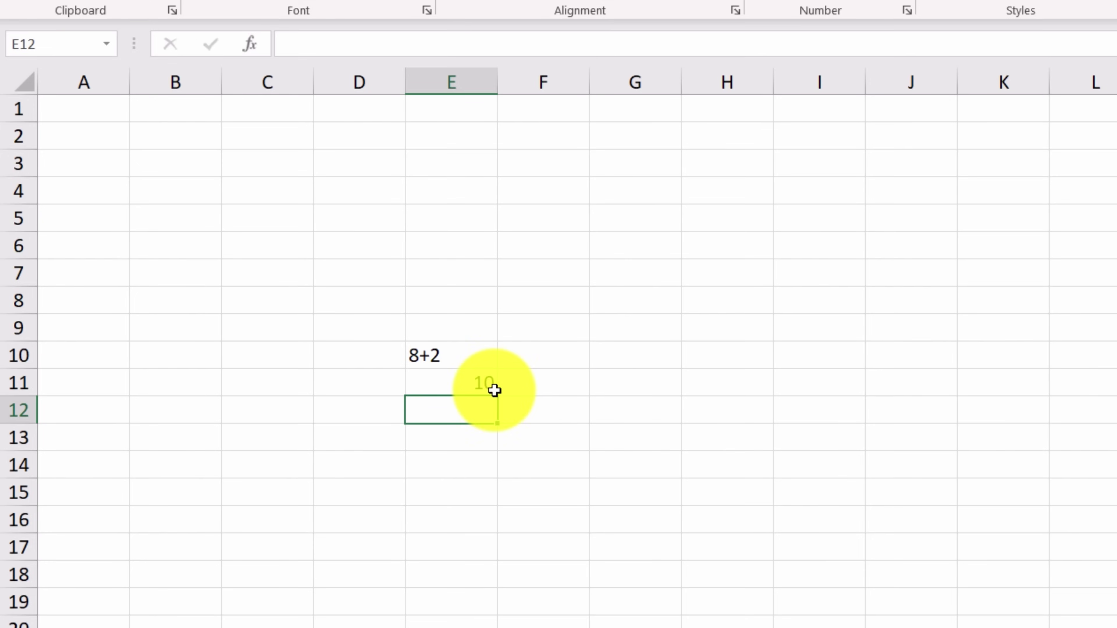
Compare E10's plain text 8+2 with E11's =8+2 formula, then go to Sheet1.
click(462, 385)
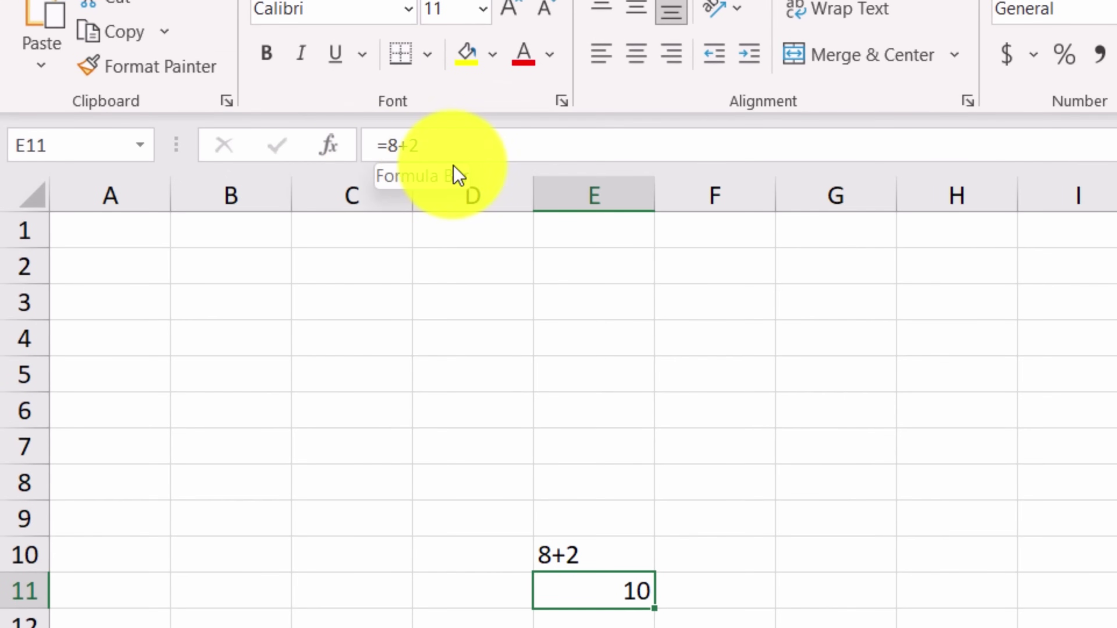
click(588, 553)
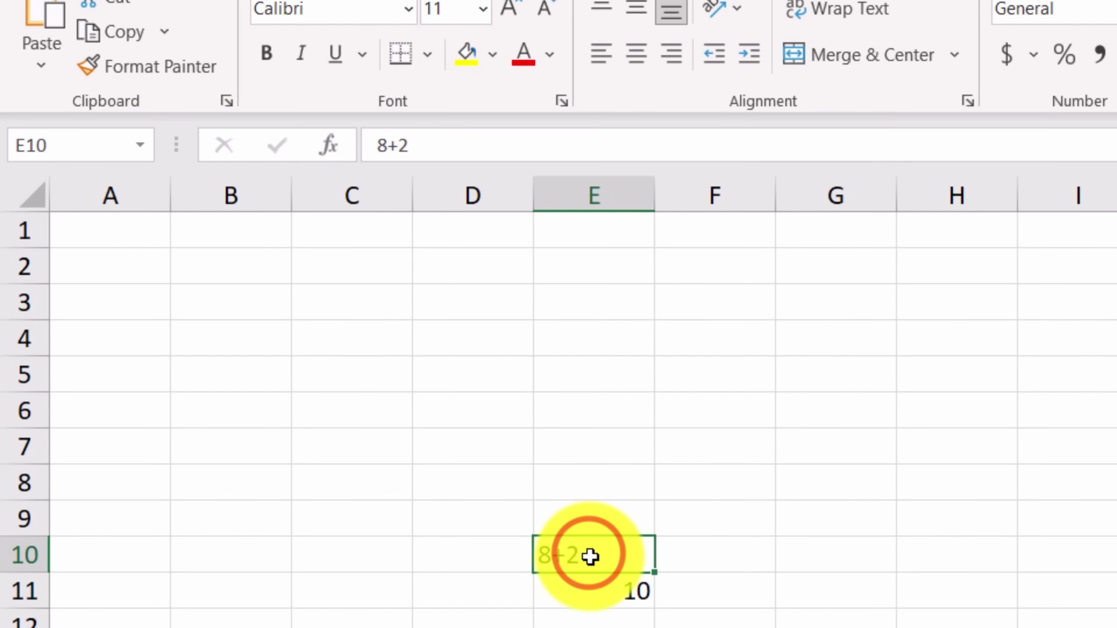
click(601, 590)
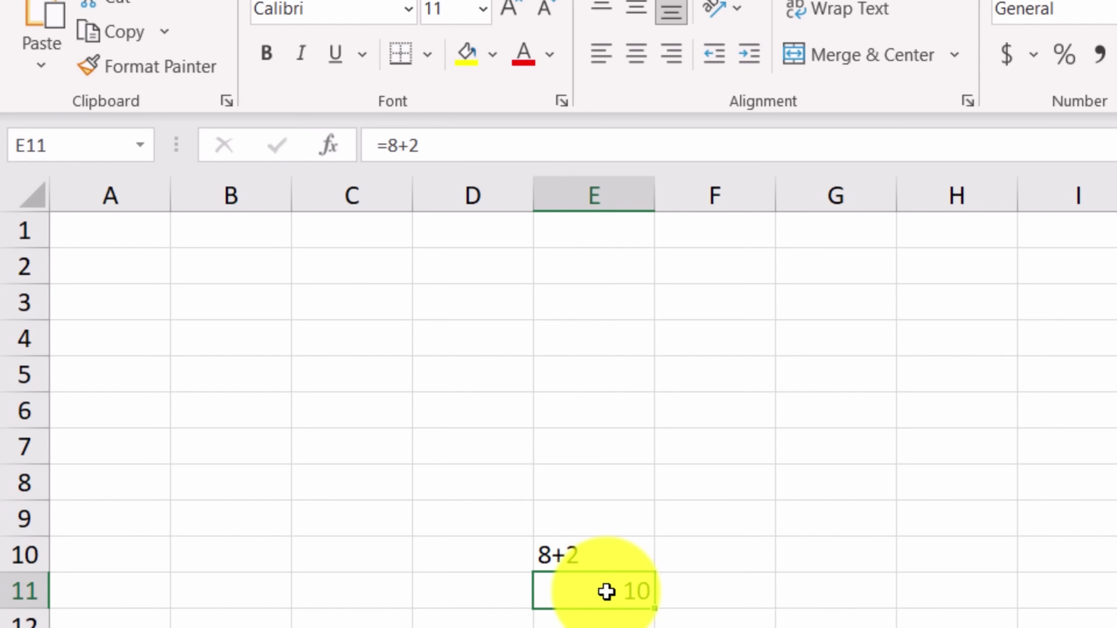
click(593, 556)
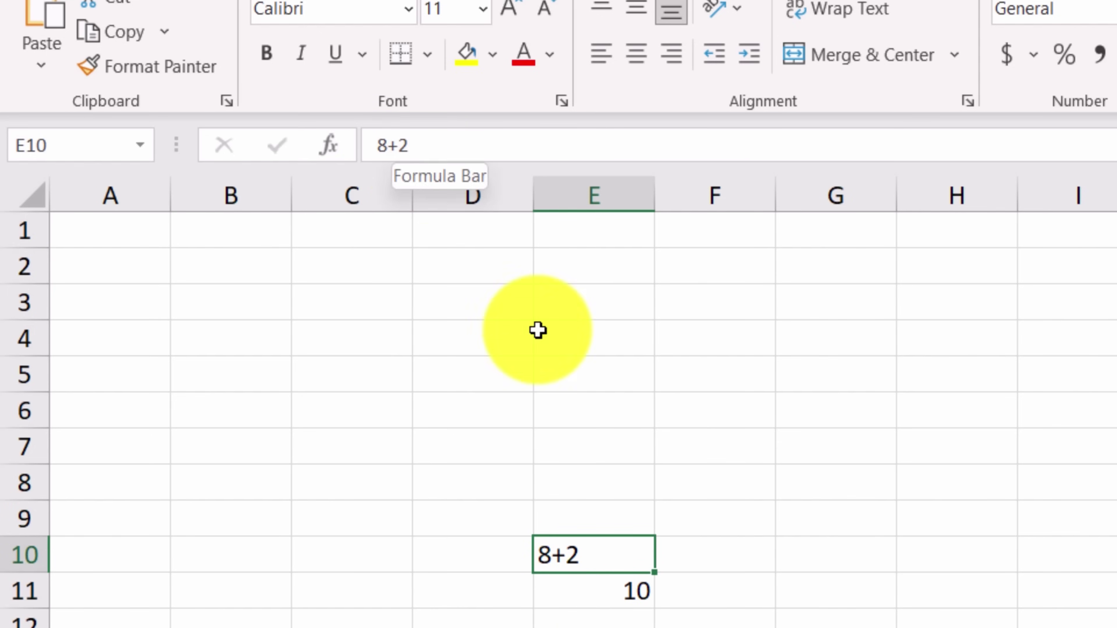
click(617, 592)
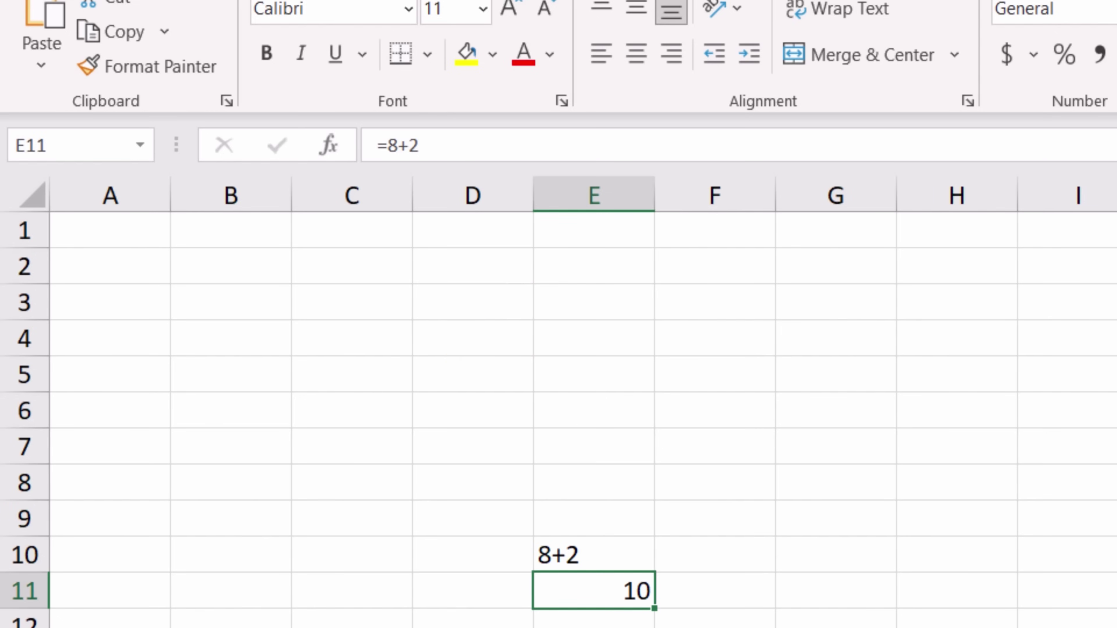
click(82, 567)
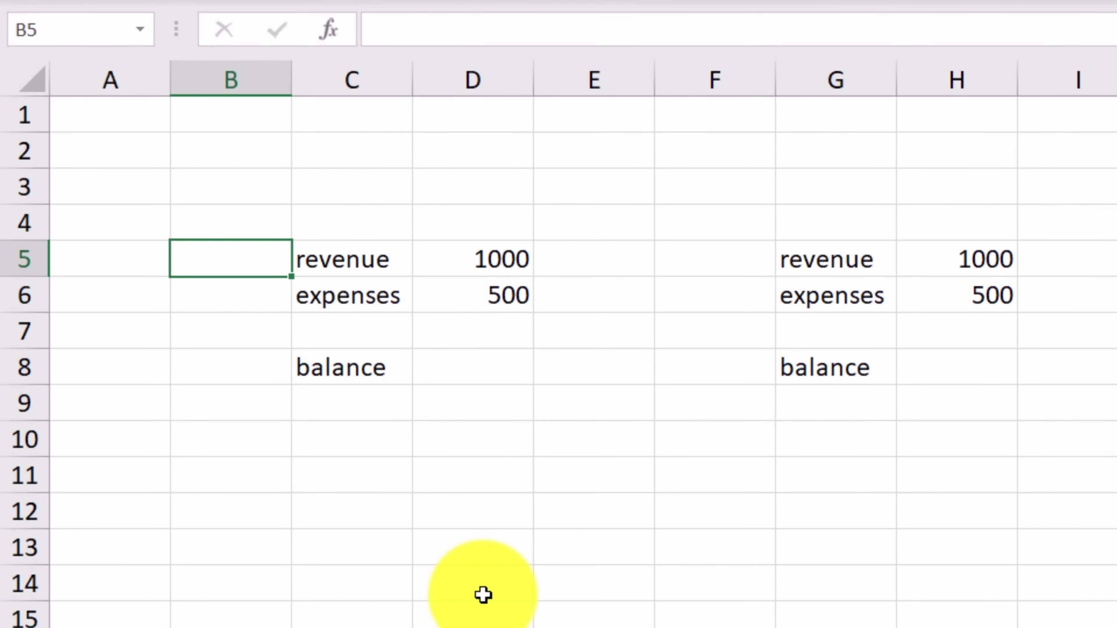
click(484, 262)
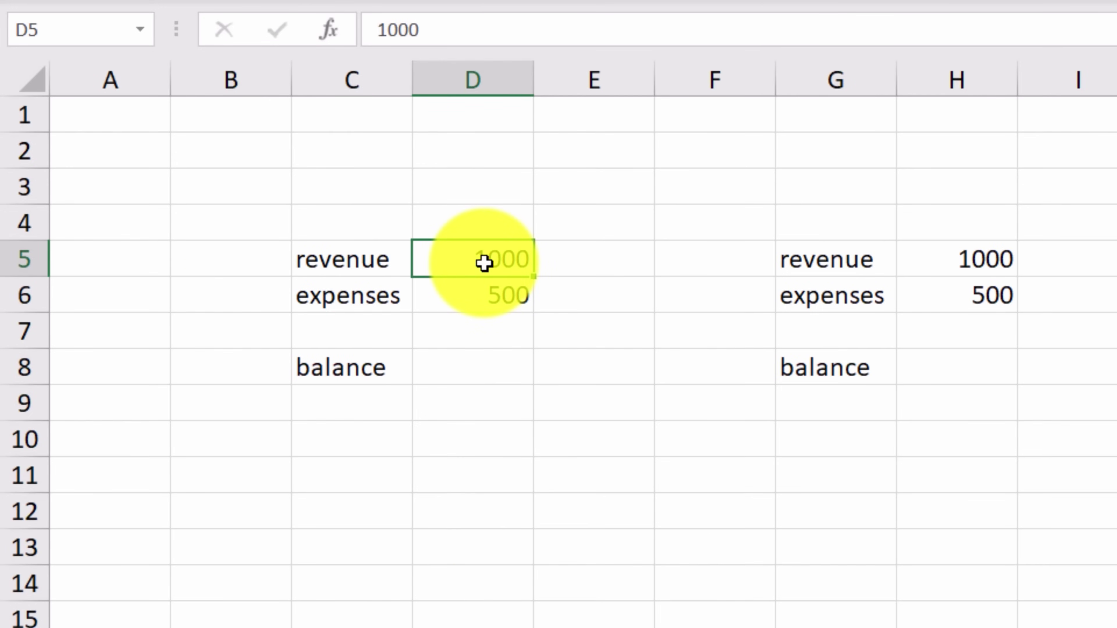
click(494, 294)
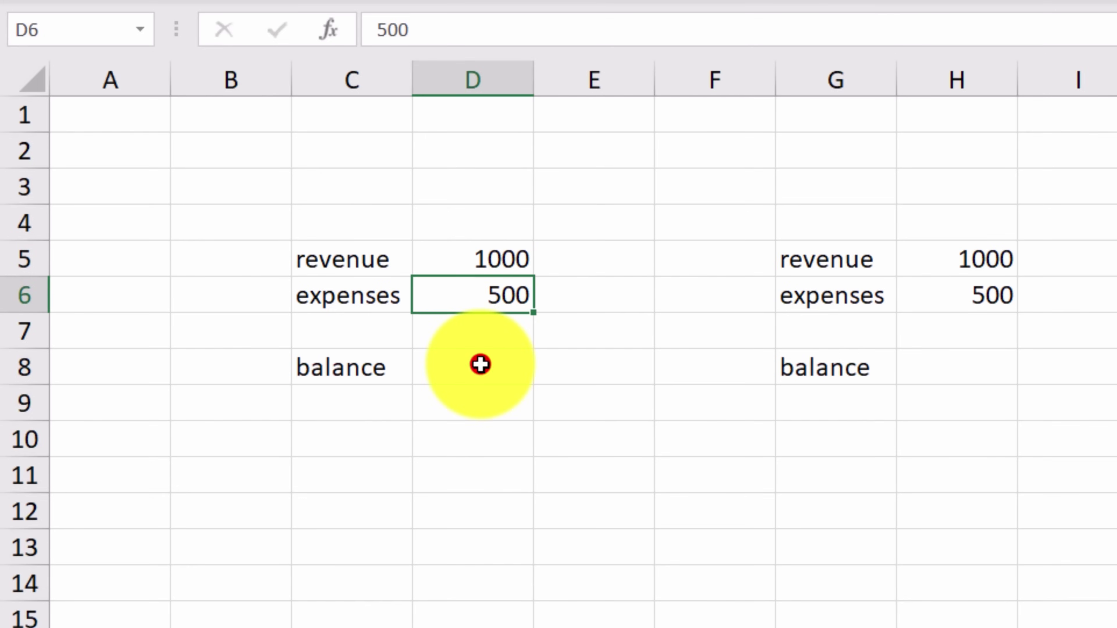
click(479, 364)
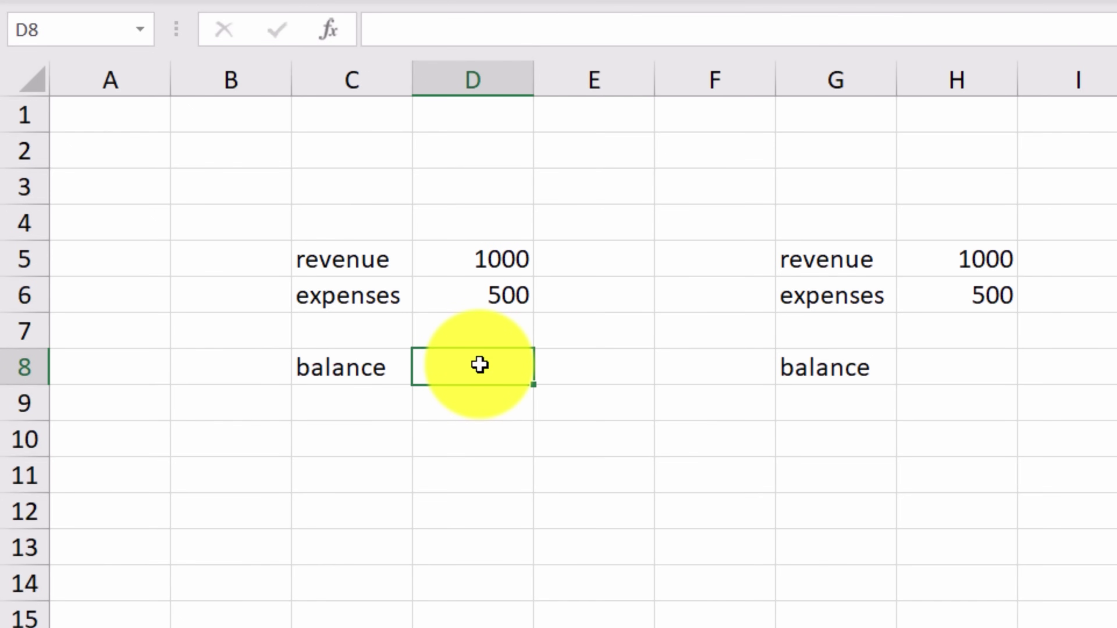
Enter =1000-500 in D8 for a 500 balance, then check H5 and H6 values.
text(=)
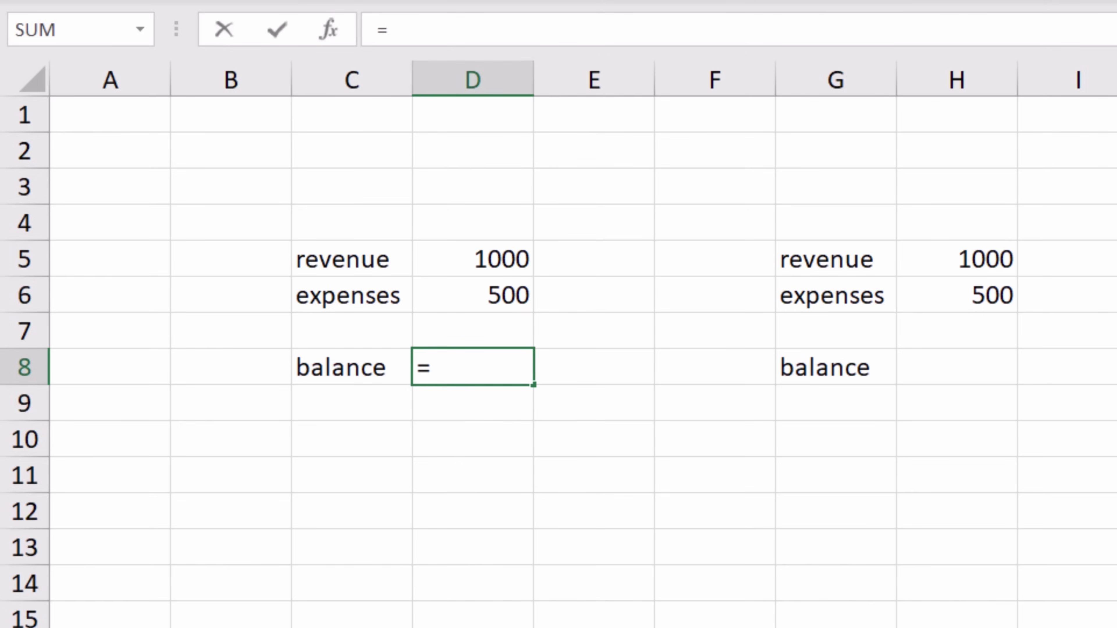
text( 1000)
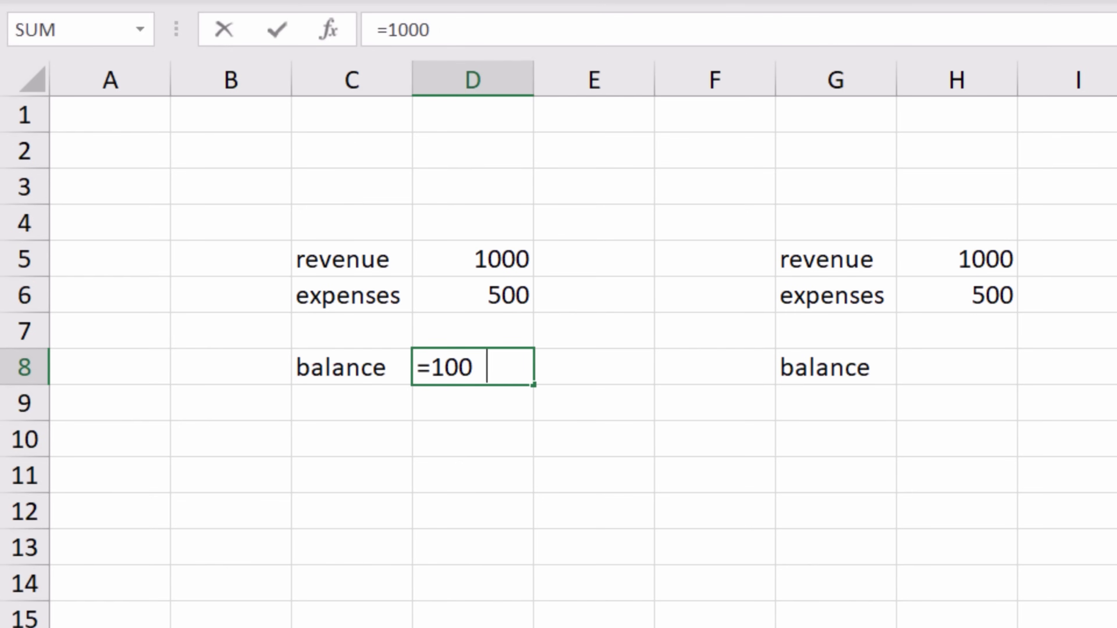
text(-500)
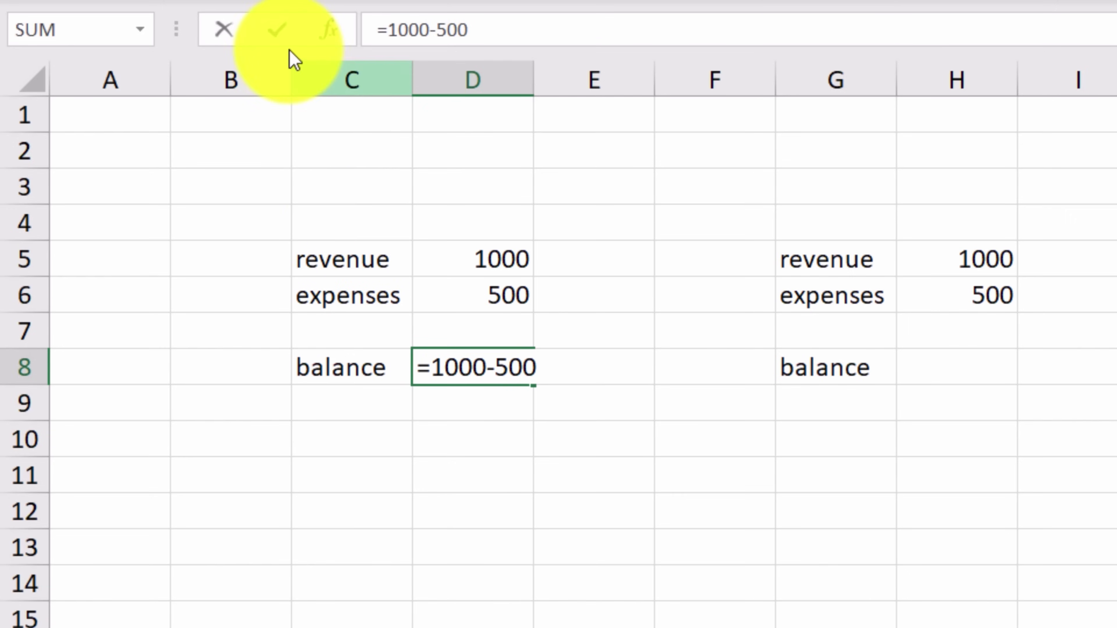
click(280, 32)
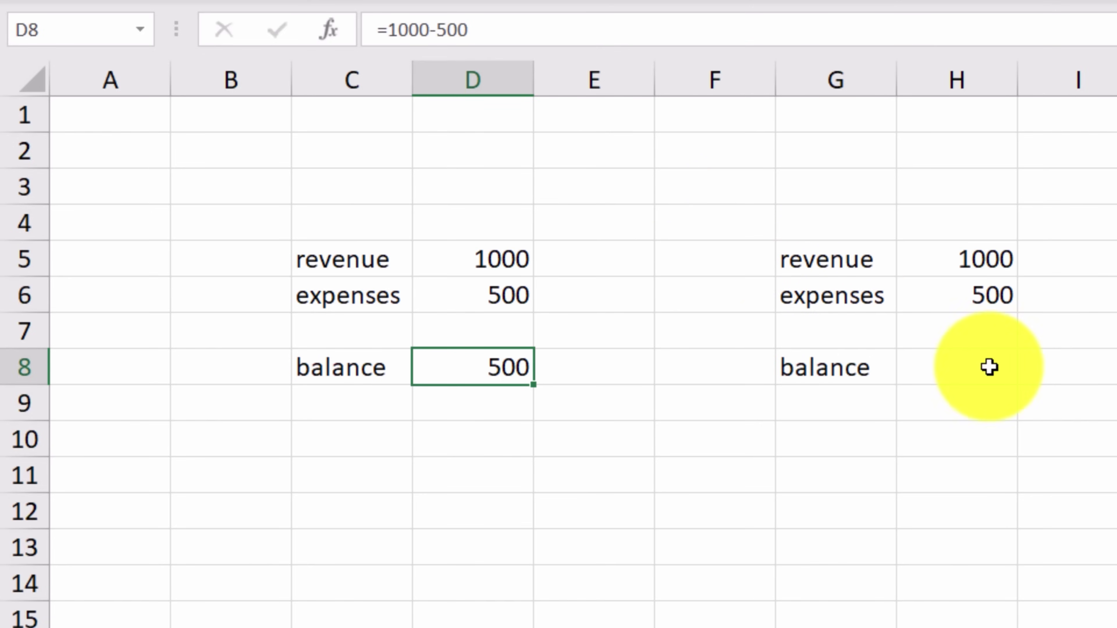
click(988, 255)
click(979, 297)
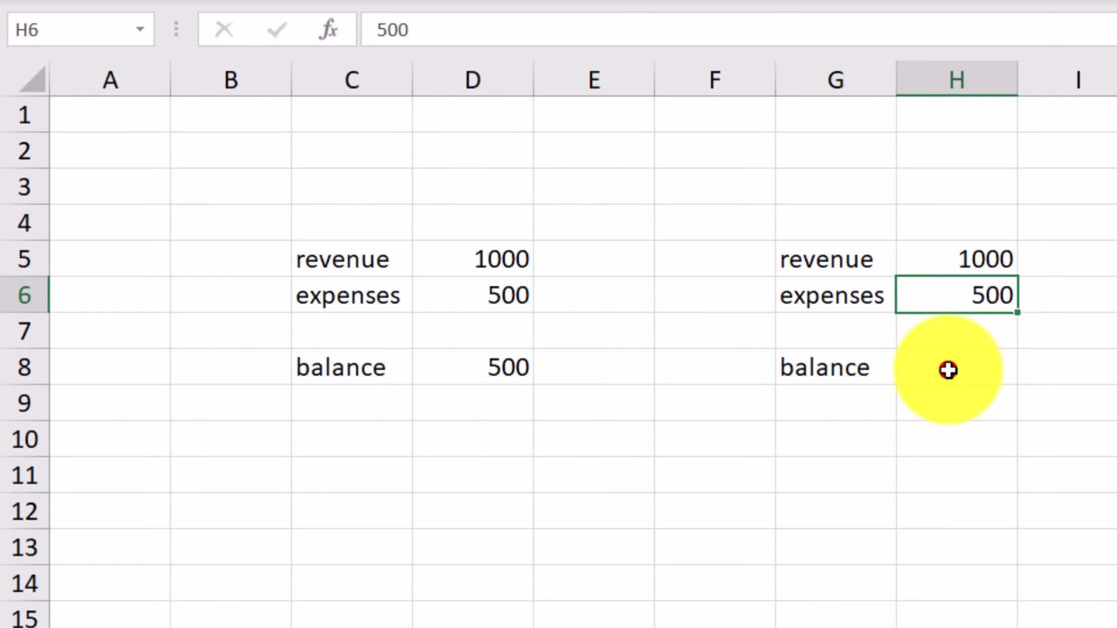
Enter =H5-H6 in H8 so the right table's balance shows 500, and verify the formula.
click(949, 370)
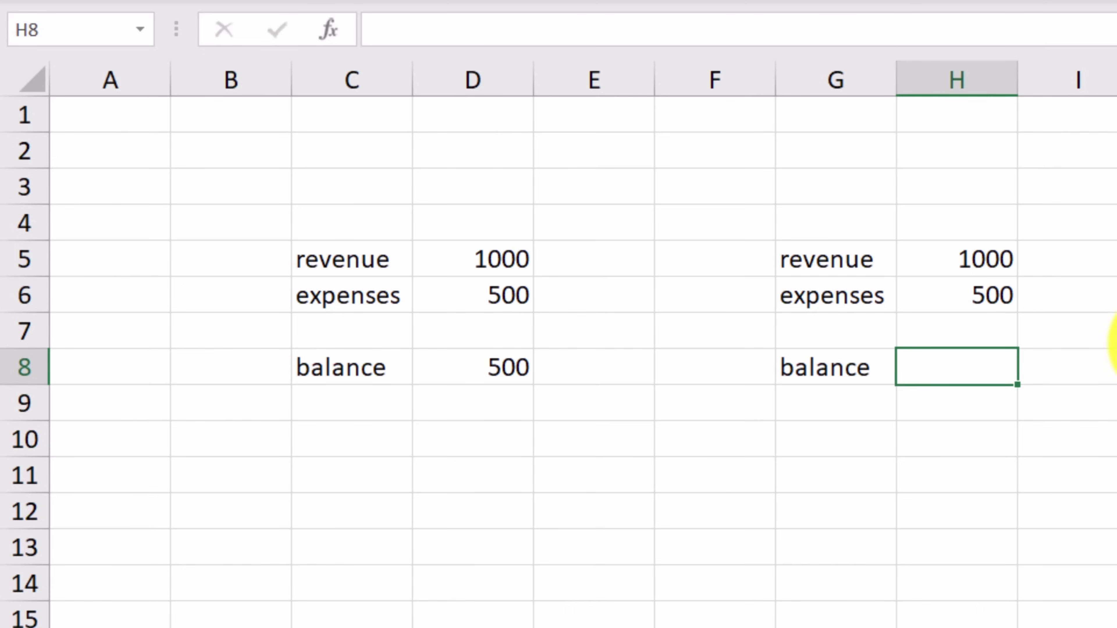
text(=)
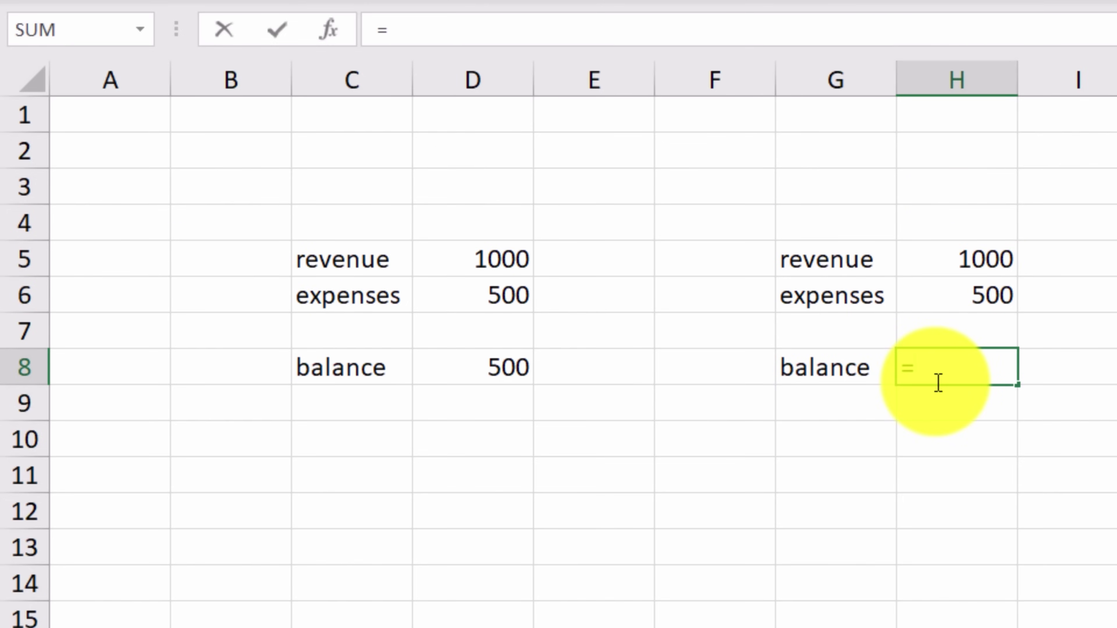
text(H5)
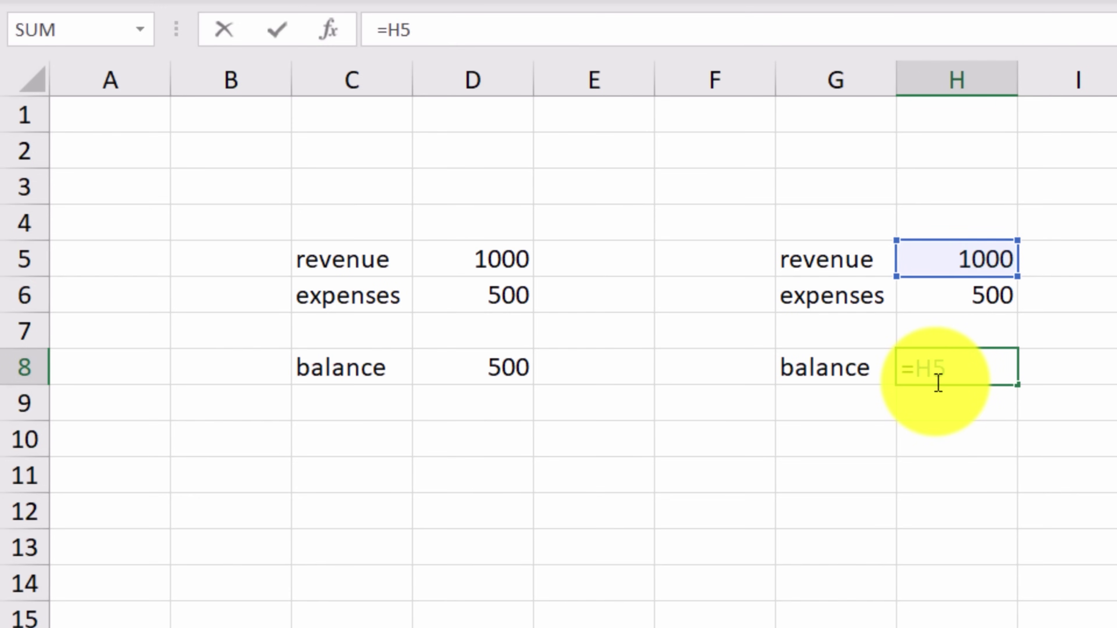
text(-)
text(H)
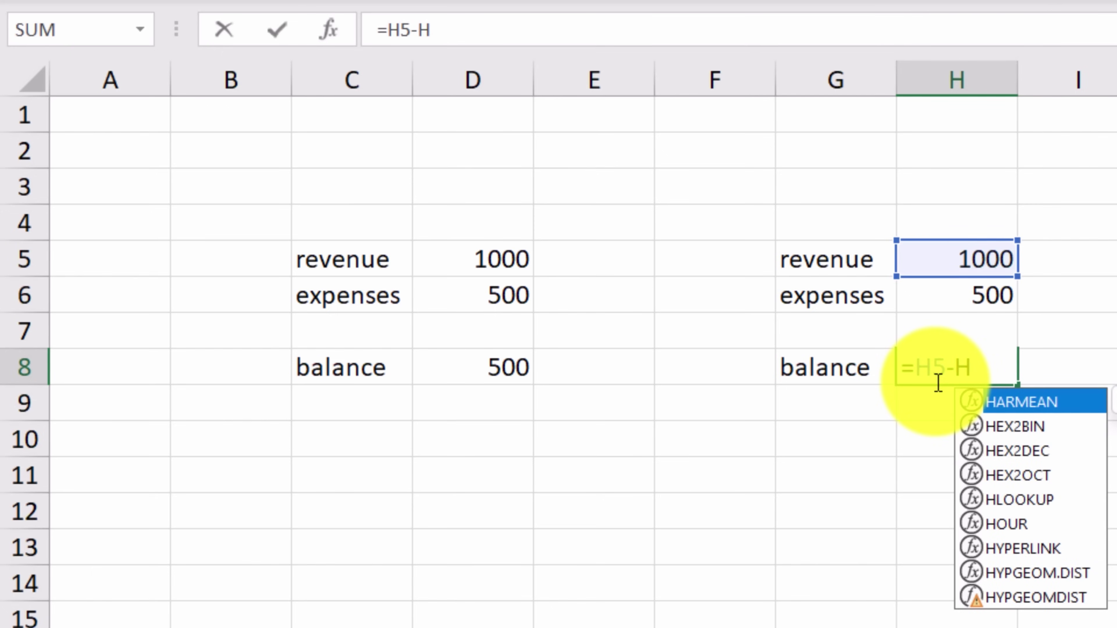
text(6)
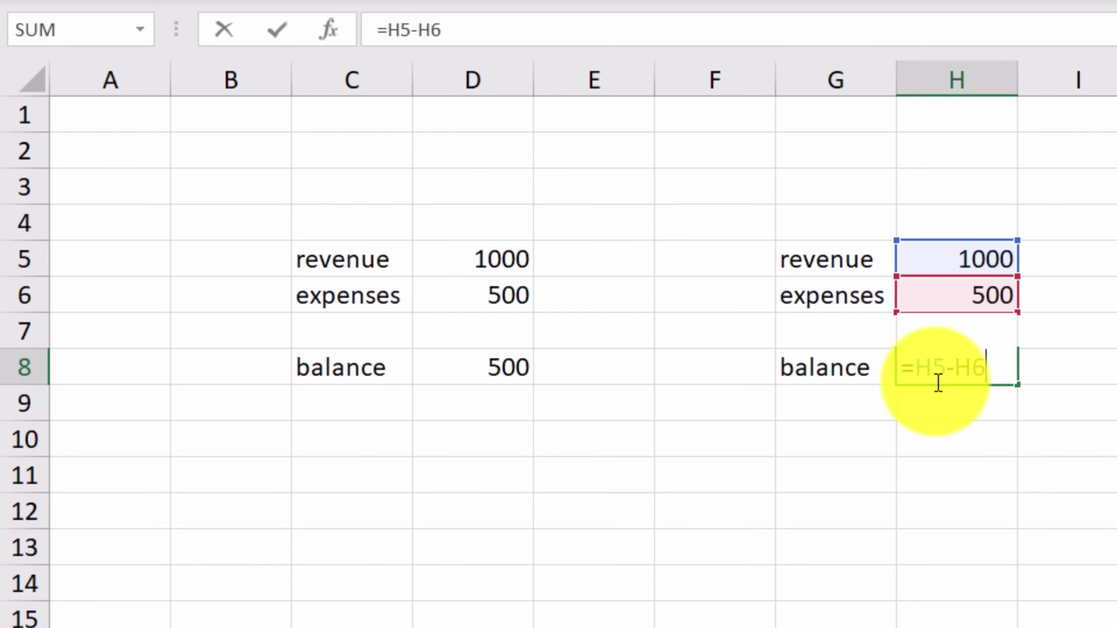
key(Return)
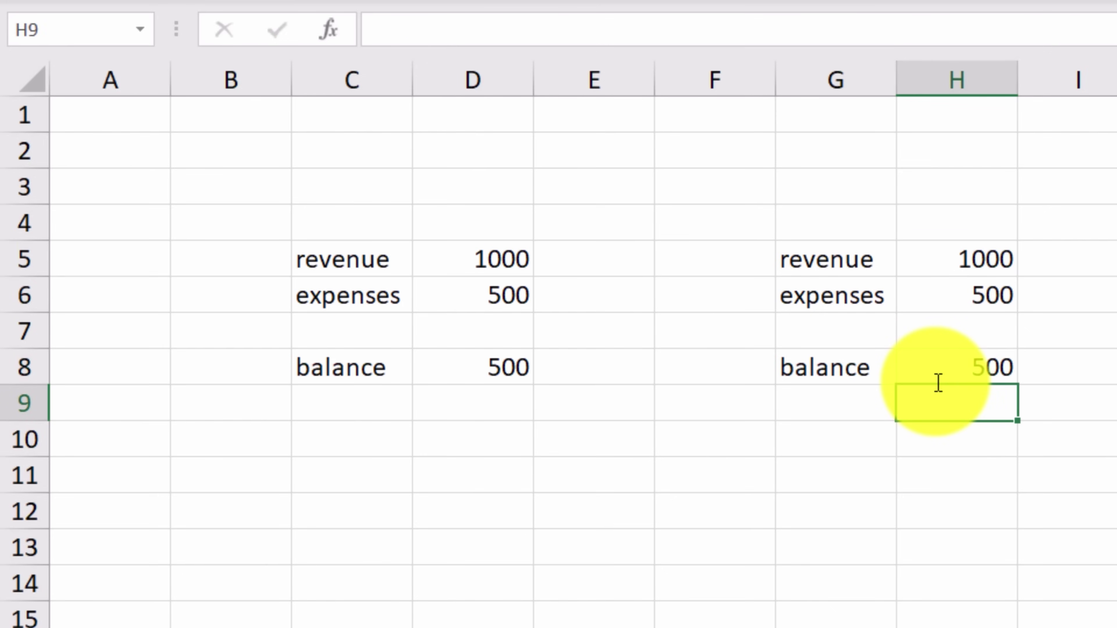
click(943, 367)
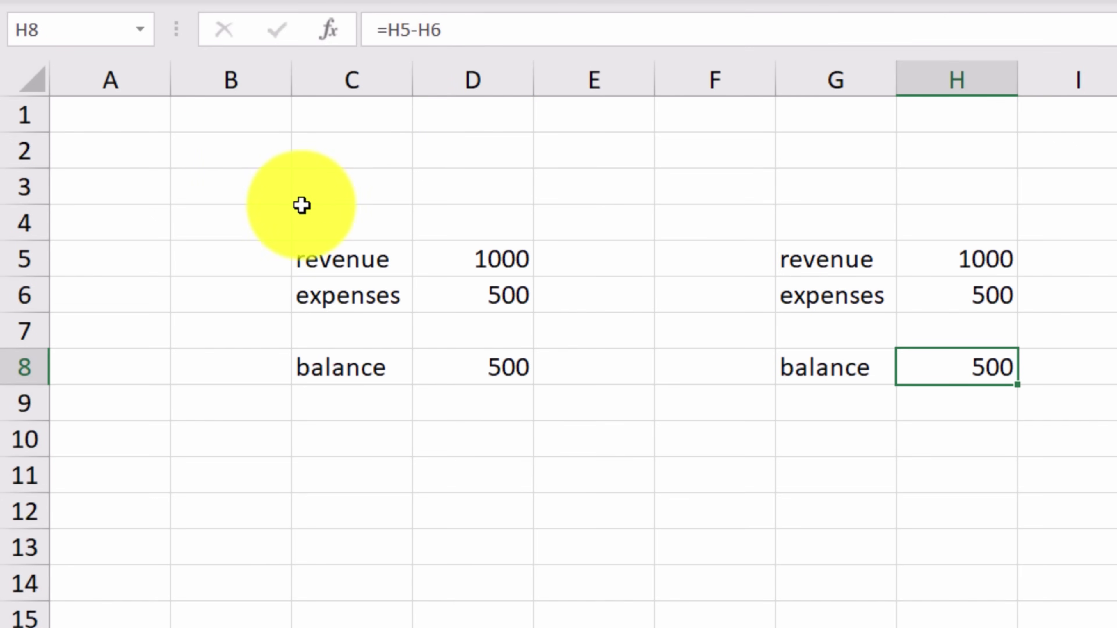
click(481, 361)
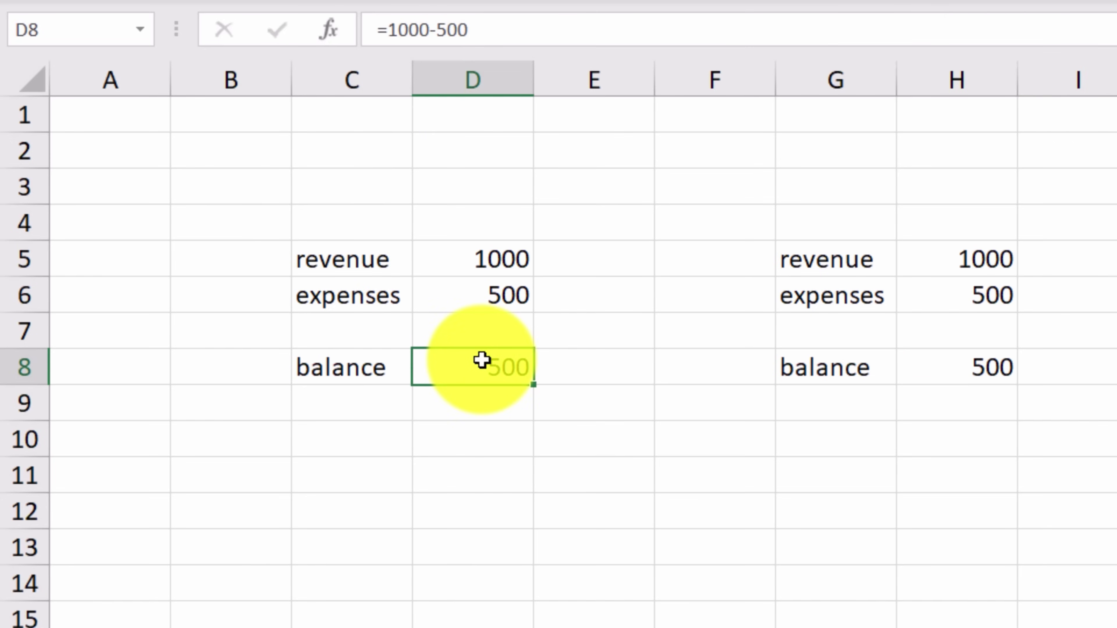
click(984, 368)
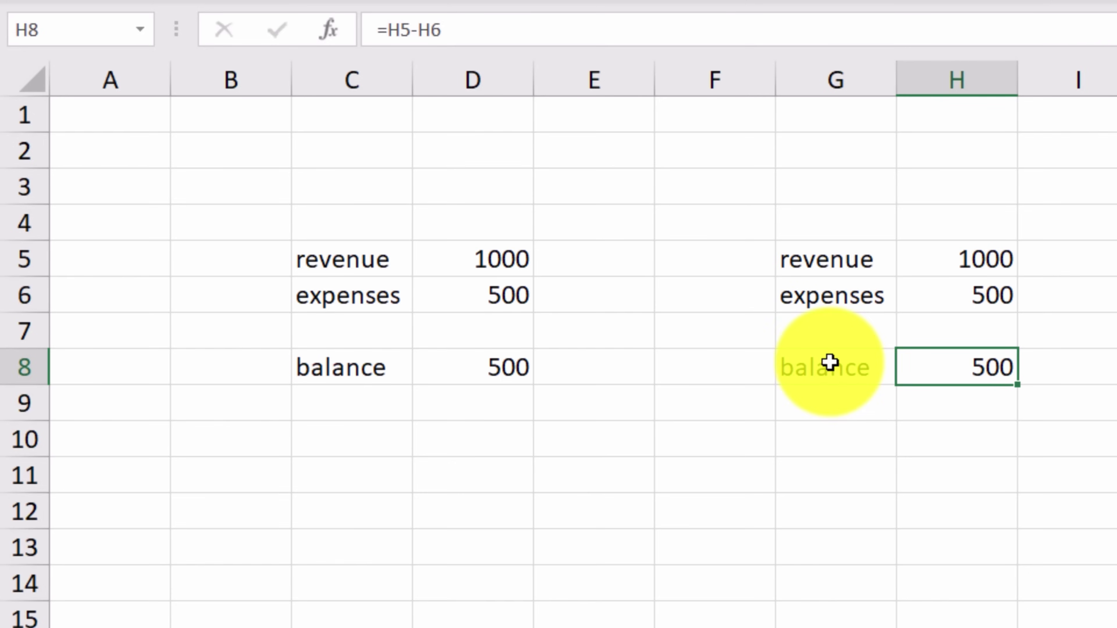
click(494, 302)
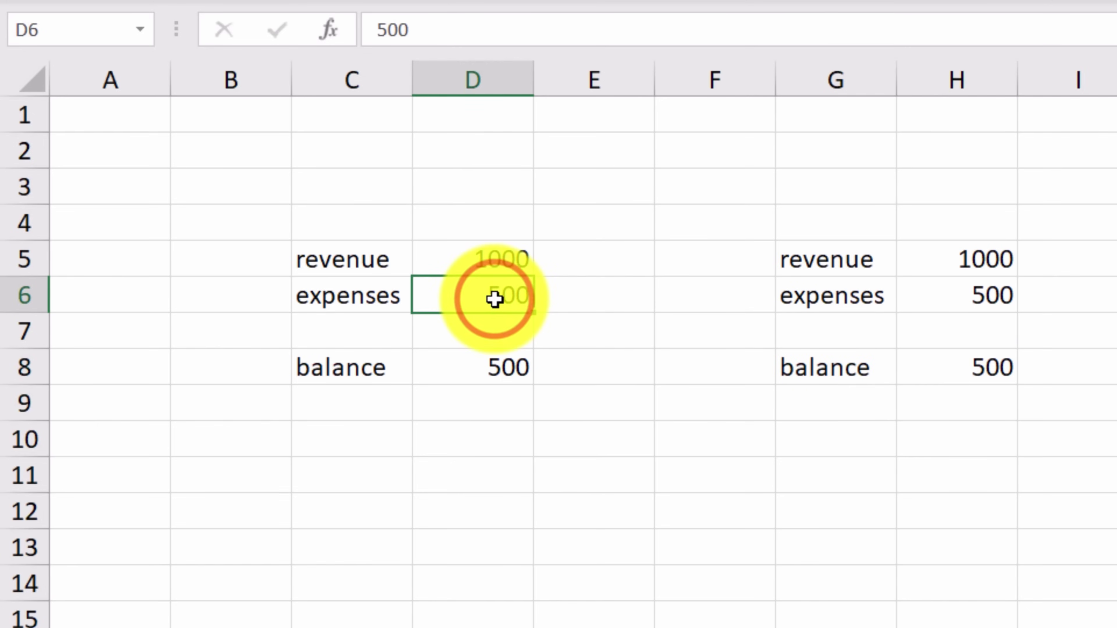
Change D6 expenses to 800 and confirm D8 still holds =1000-500, showing 500.
double_click(524, 313)
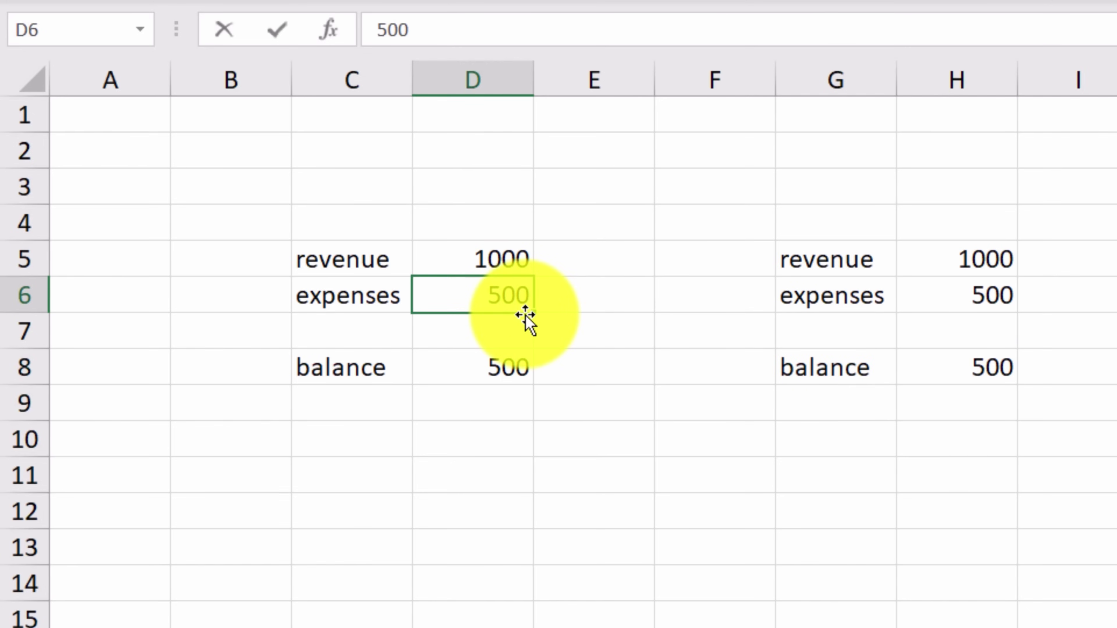
key(BackSpace)
key(BackSpace)
key(BackSpace)
text(800)
key(Return)
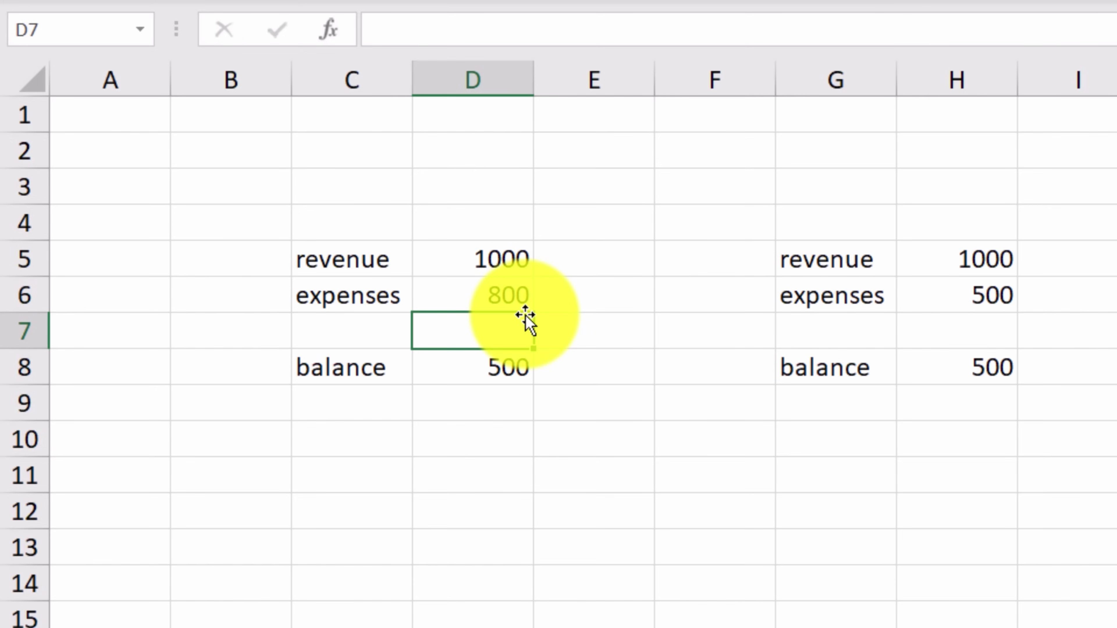
click(509, 369)
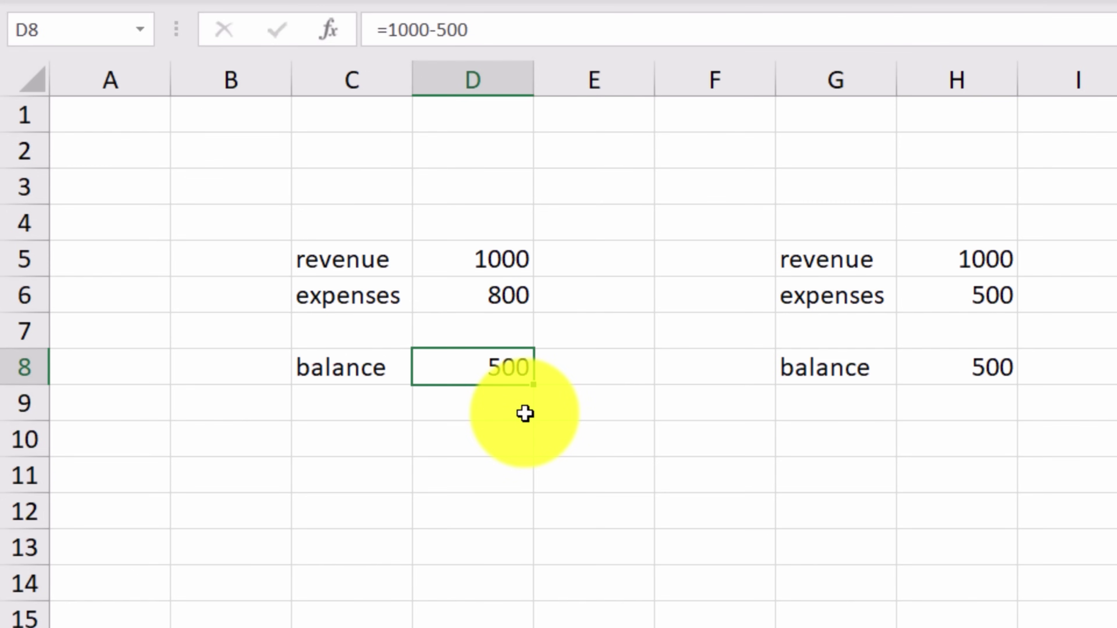
Change H6 expenses to 800 and see H8's =H5-H6 balance update to 200.
click(972, 304)
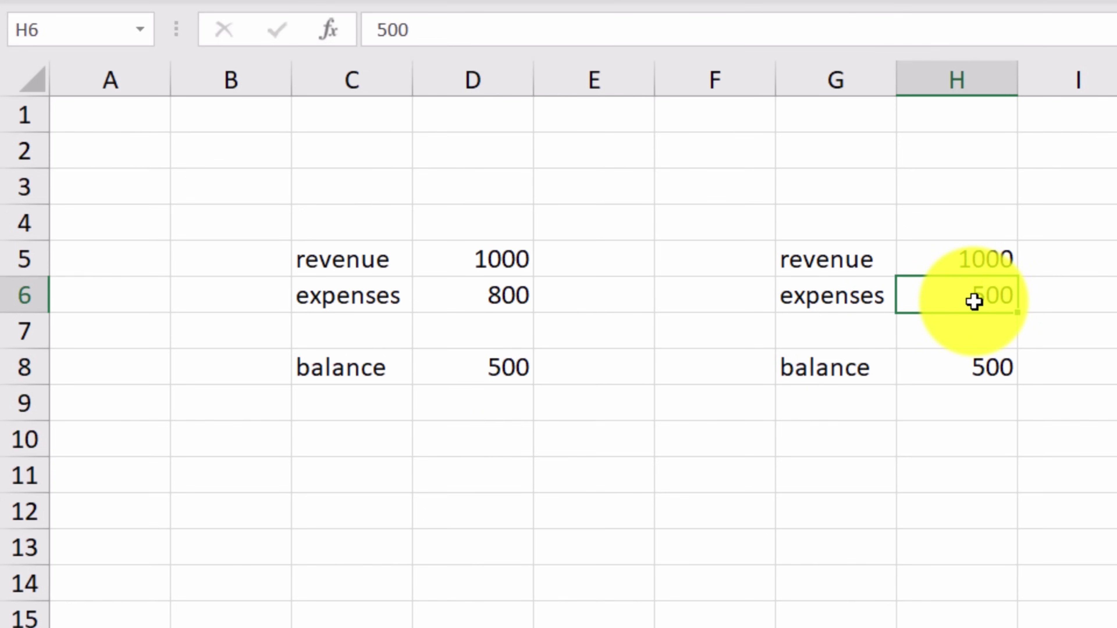
double_click(974, 302)
key(BackSpace)
key(BackSpace)
key(BackSpace)
text(800)
key(Return)
click(954, 372)
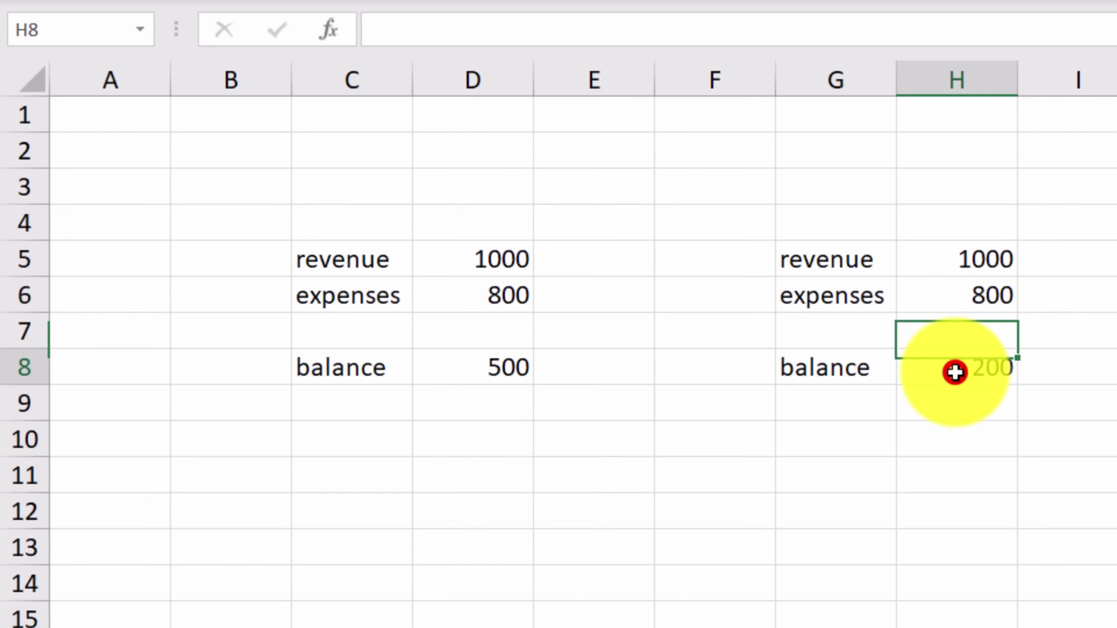